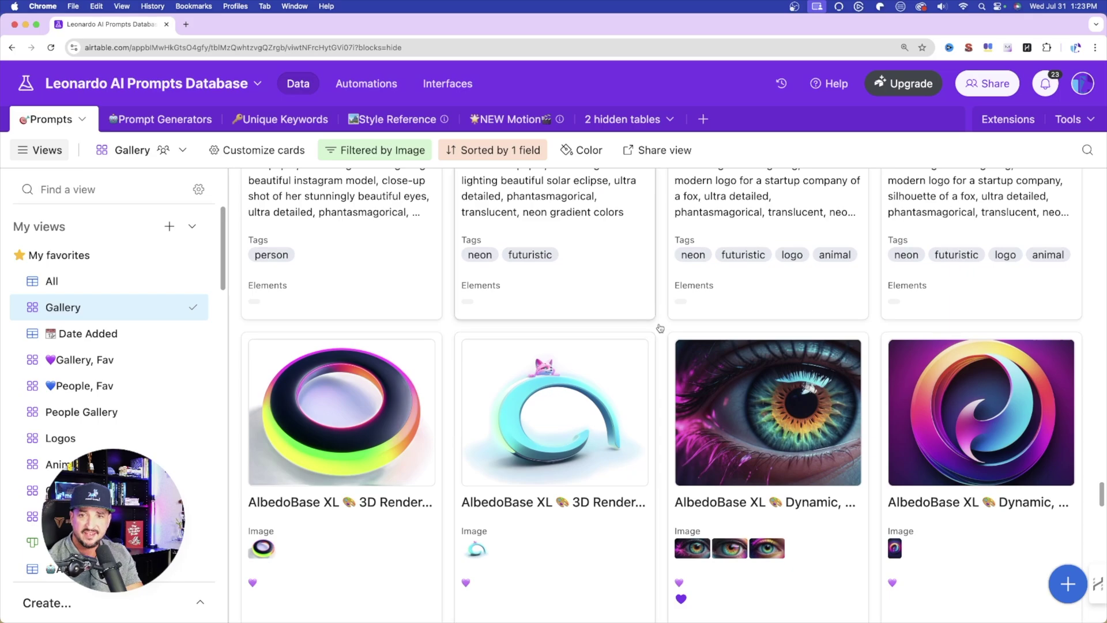
Open the AlbedoBase XL beautiful-woman record and view its first portrait full size
scroll(667, 344, down, 7)
scroll(667, 344, down, 20)
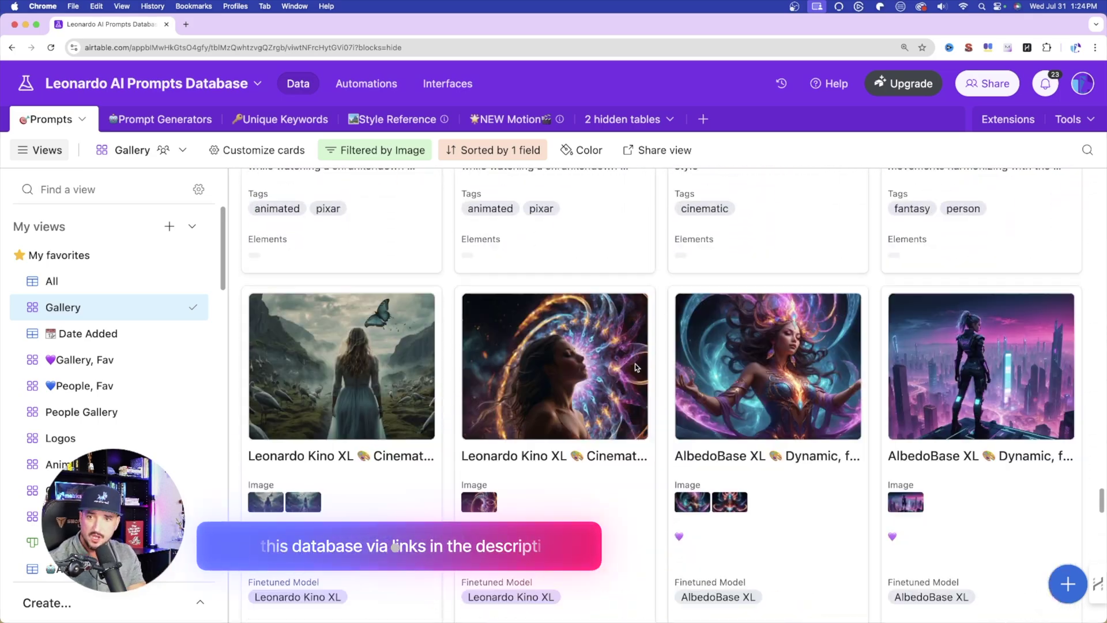
scroll(635, 367, down, 10)
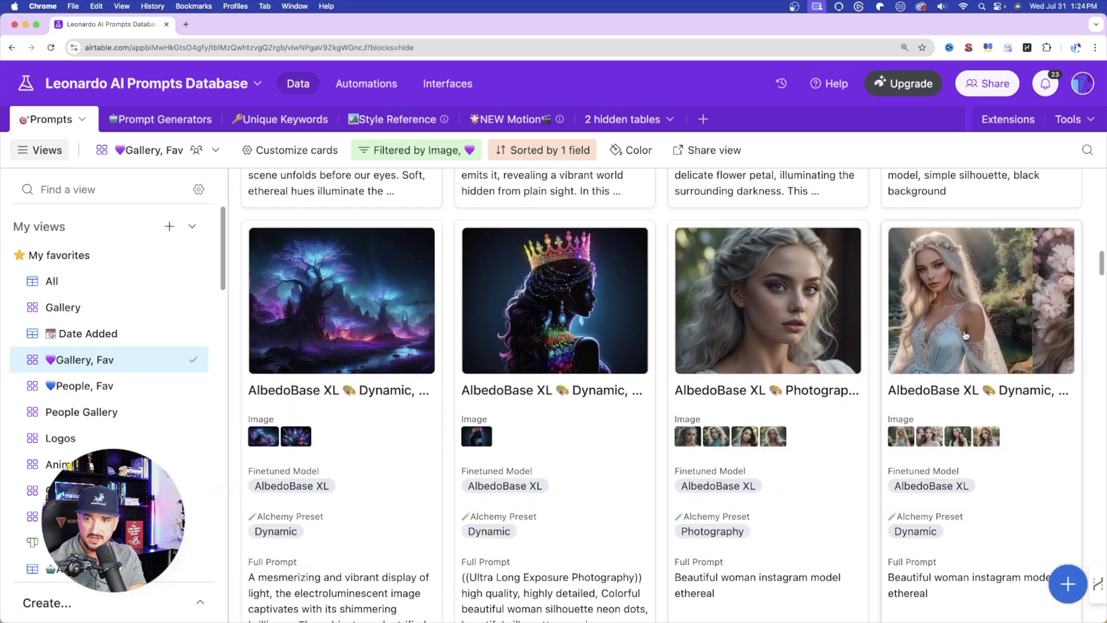
click(980, 300)
scroll(583, 386, down, 5)
scroll(566, 410, up, 3)
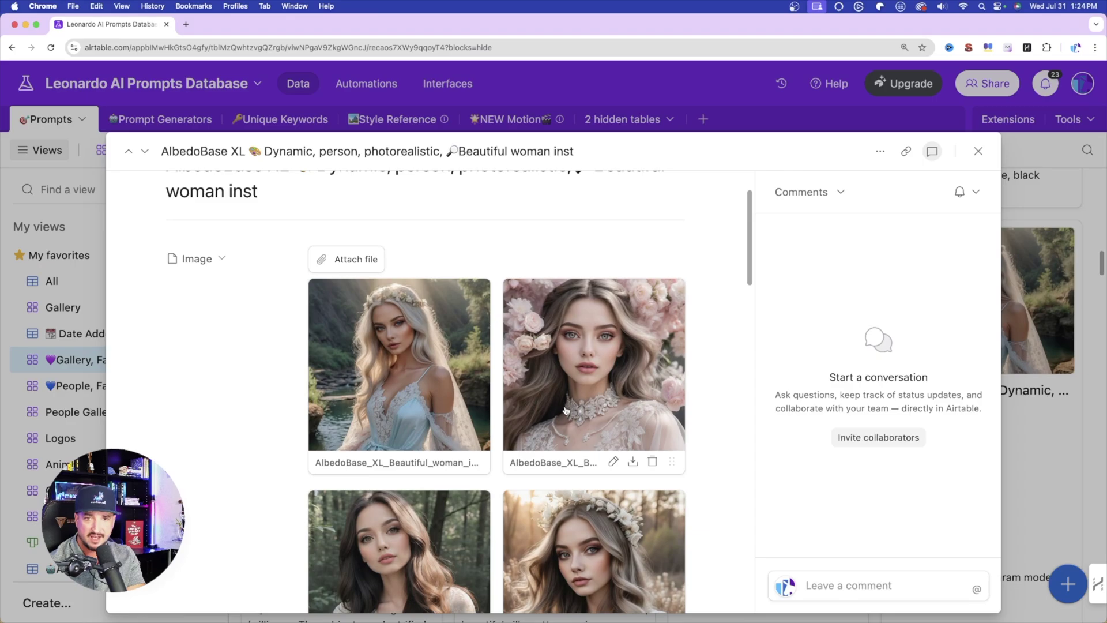
click(431, 371)
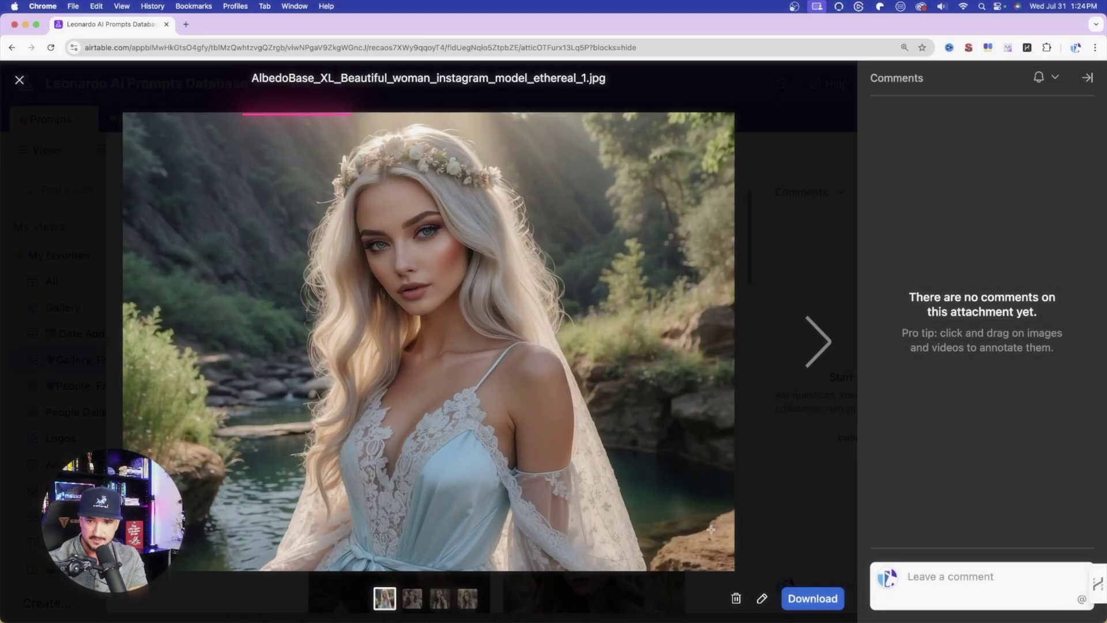
click(19, 81)
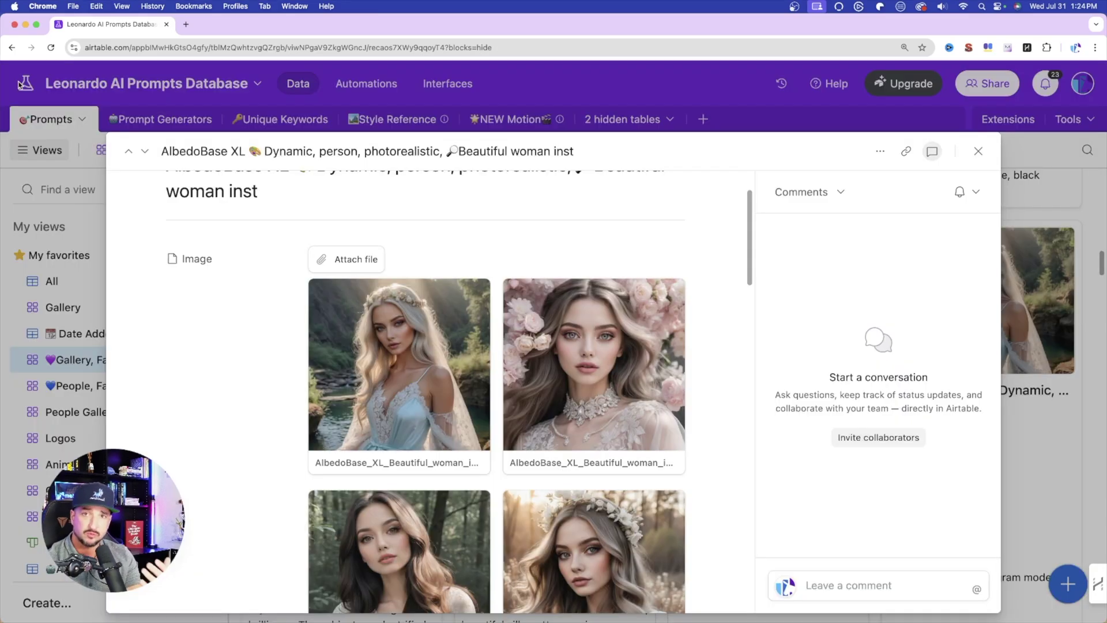
scroll(603, 321, down, 2)
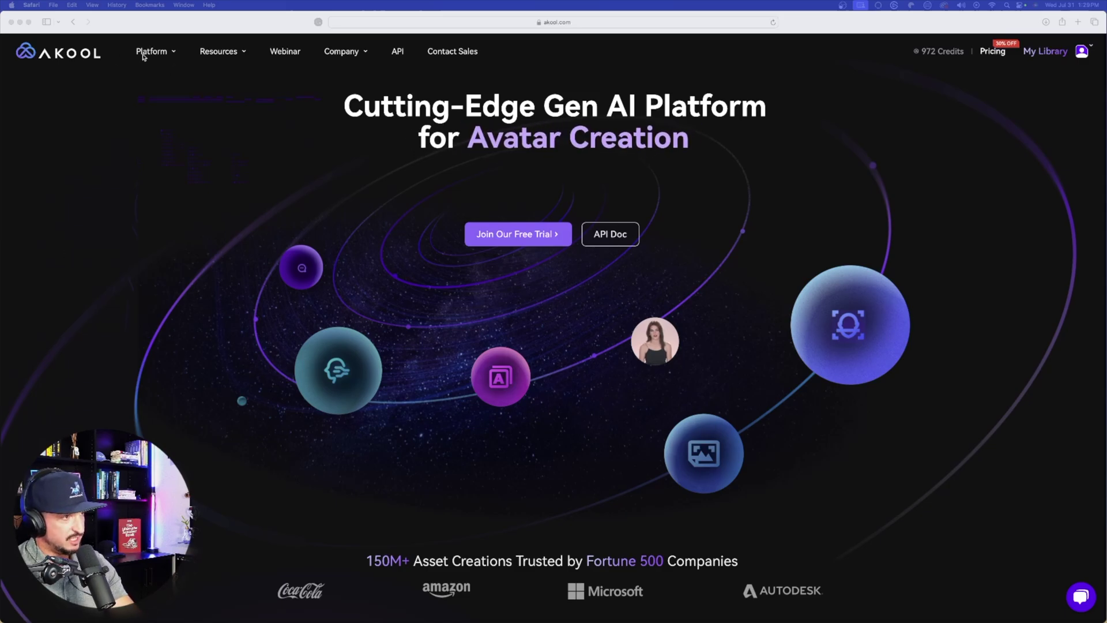
Go to Face Swap from Akool's Platform menu
mouse_move(167, 50)
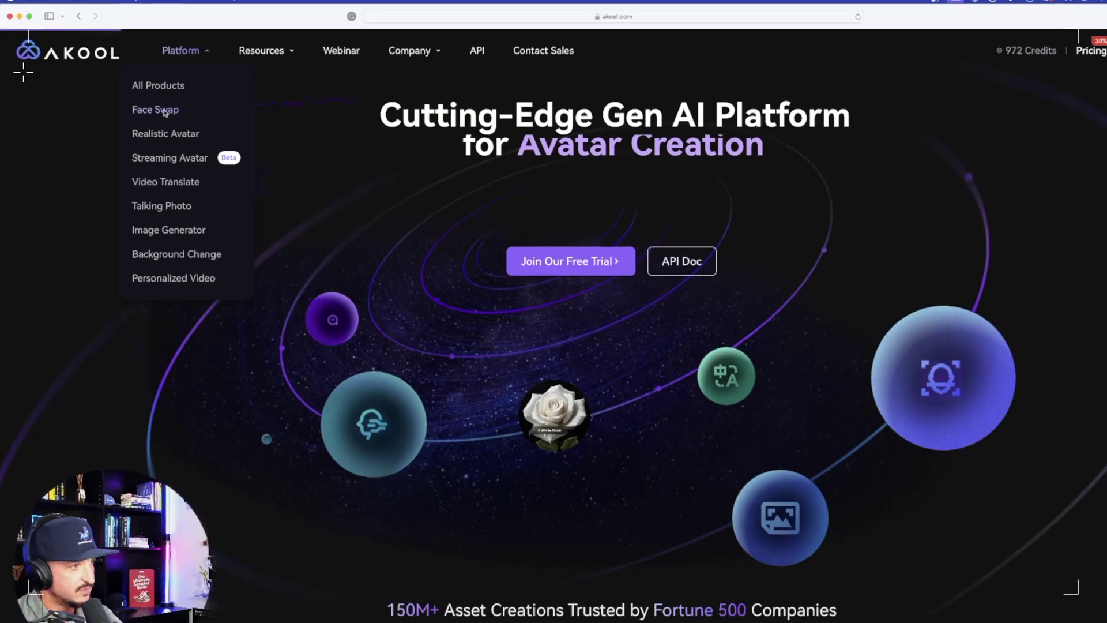
click(279, 144)
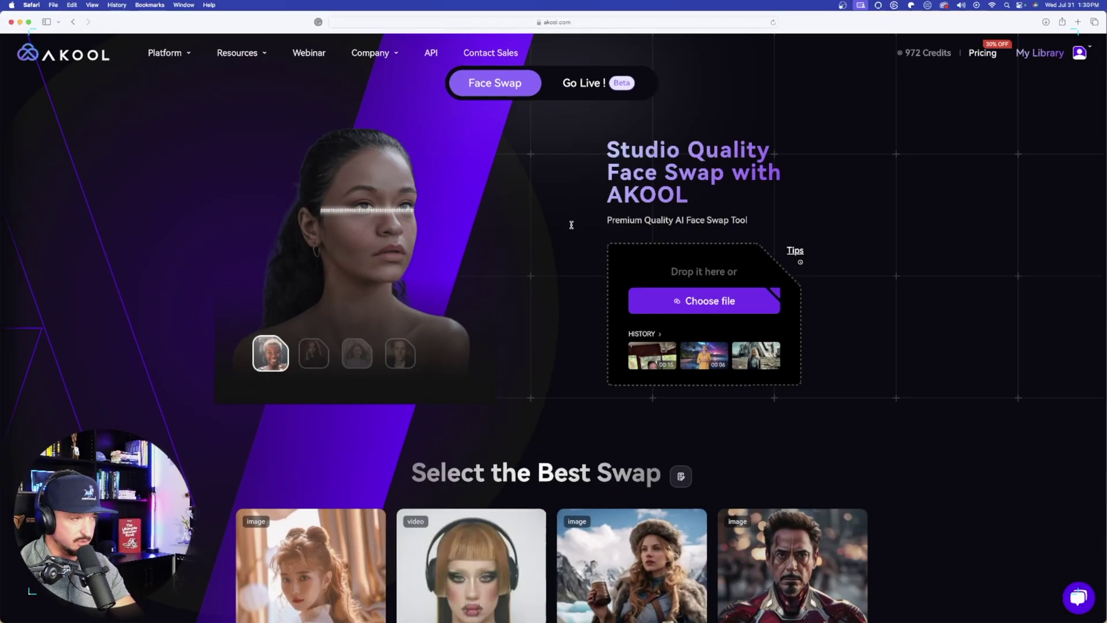
Drag the pink-background stock .mov clip from Finder into the Face Swap upload area
key(super+Tab)
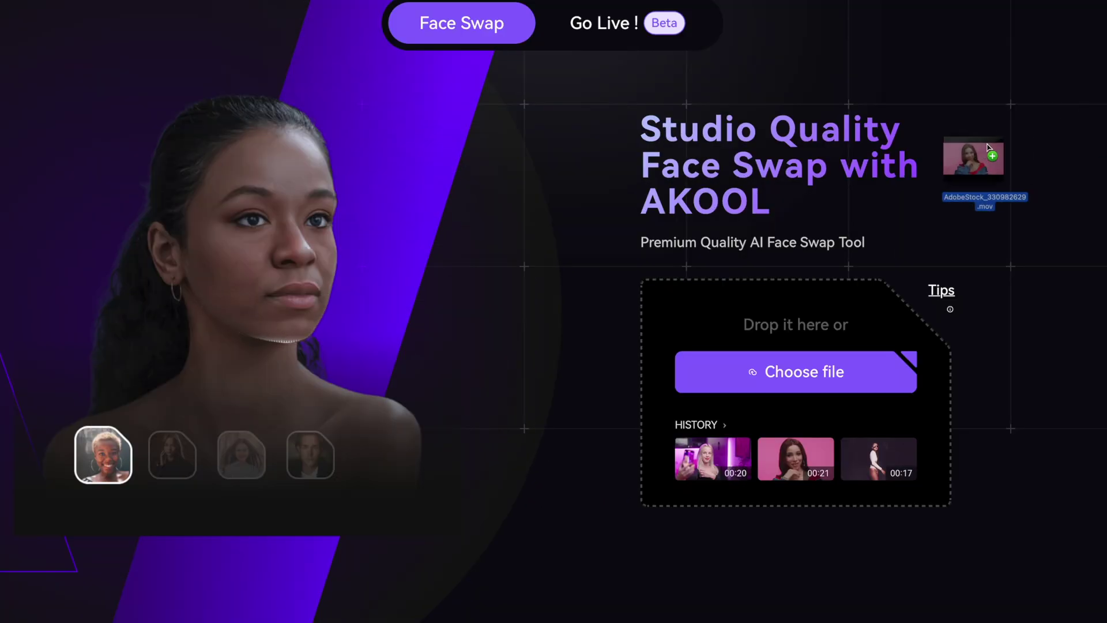
drag(974, 152, 808, 342)
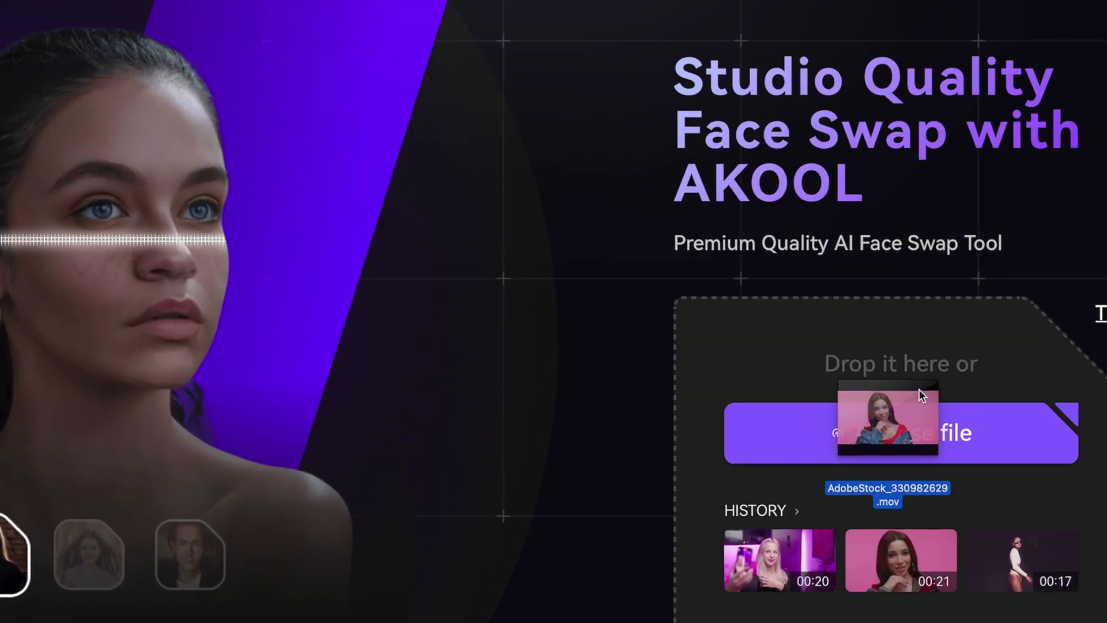
drag(919, 389, 889, 389)
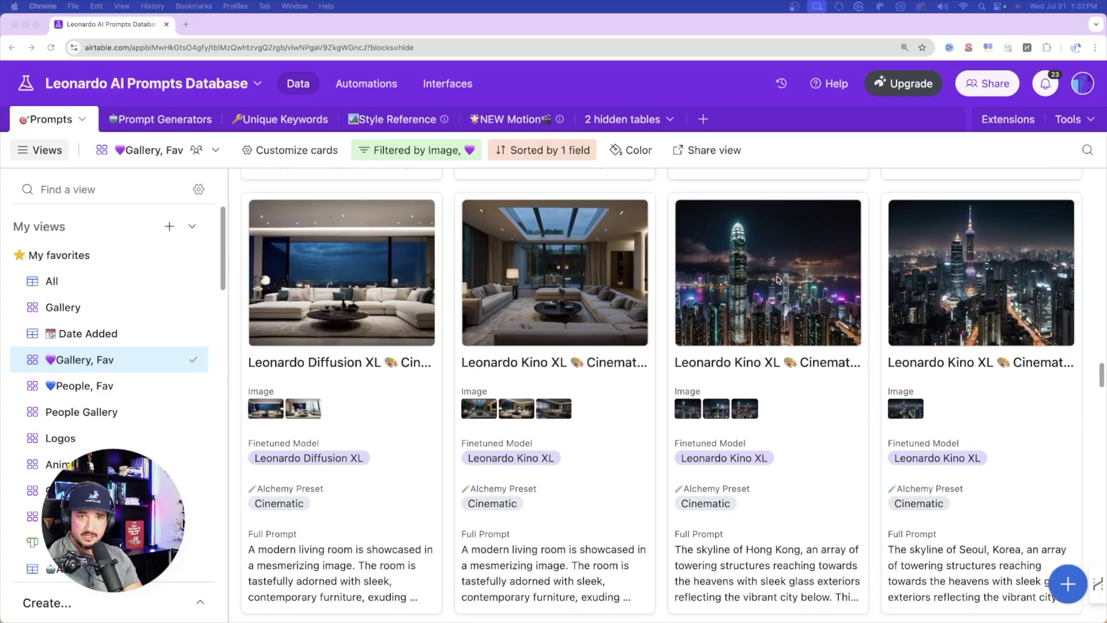
Assign the first suggested face to the first detected face in the clip
scroll(776, 275, down, 5)
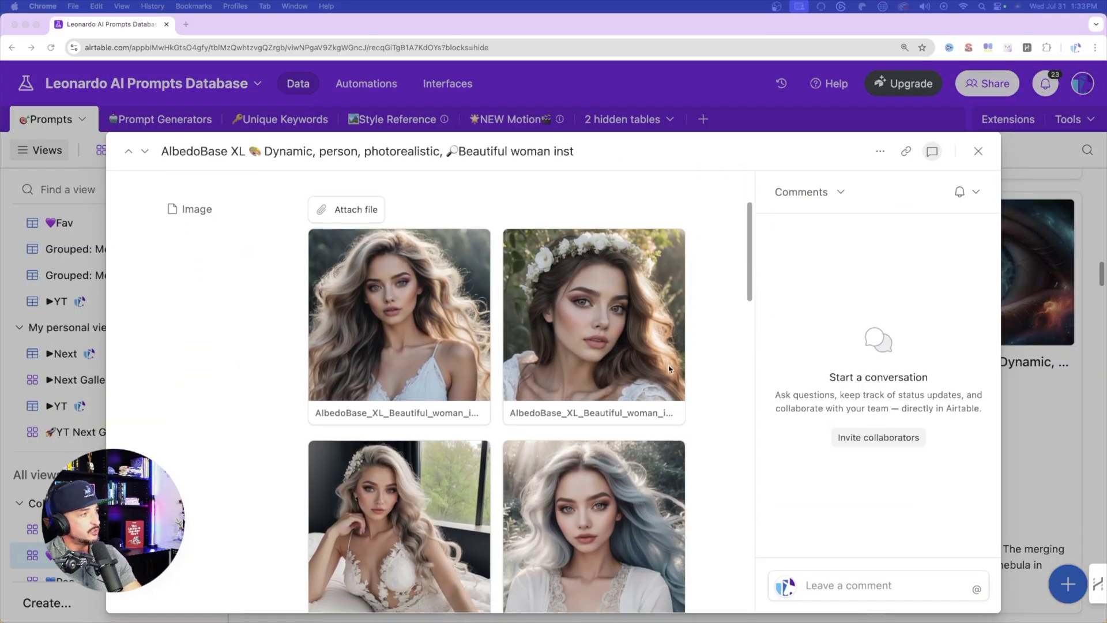
scroll(667, 361, down, 3)
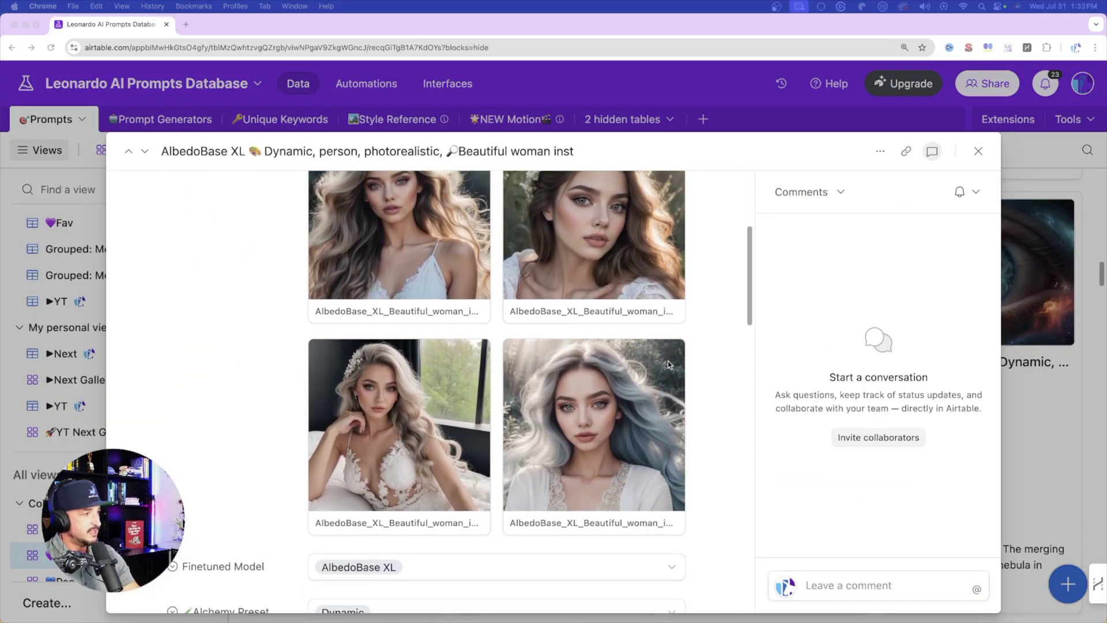
scroll(663, 356, up, 5)
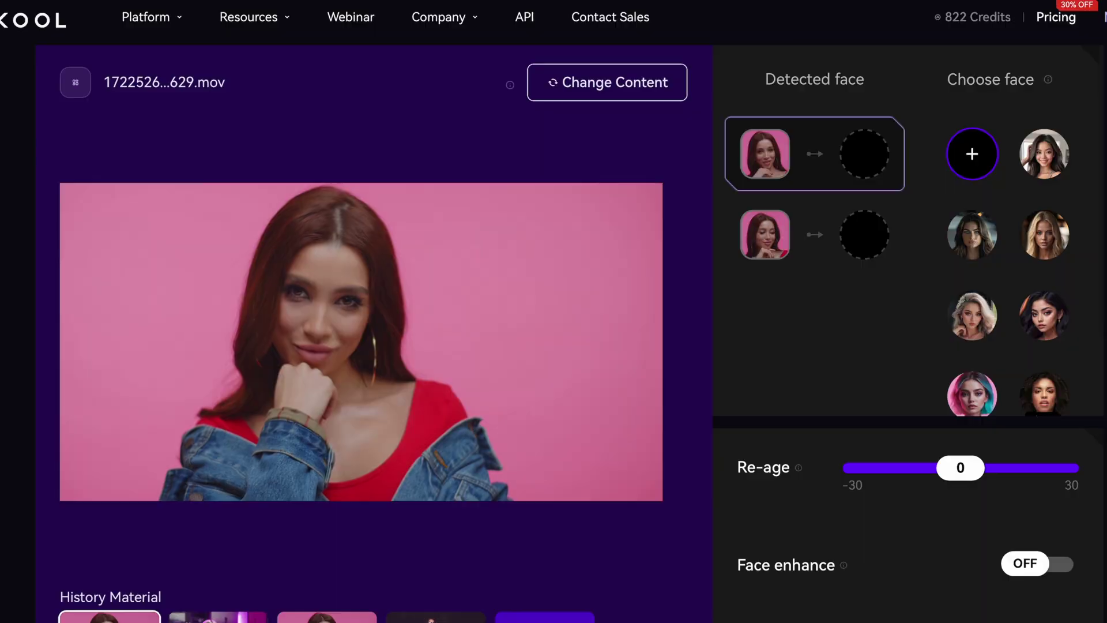
click(1047, 157)
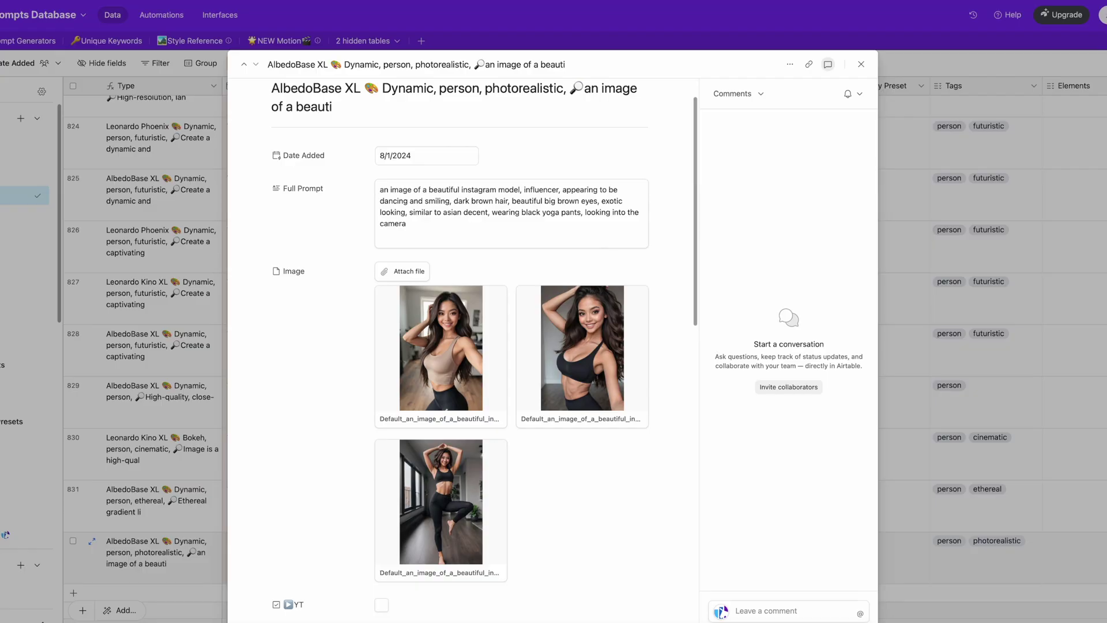
Enlarge the first dark-haired portrait, then clear the first detected face's assignment
click(441, 346)
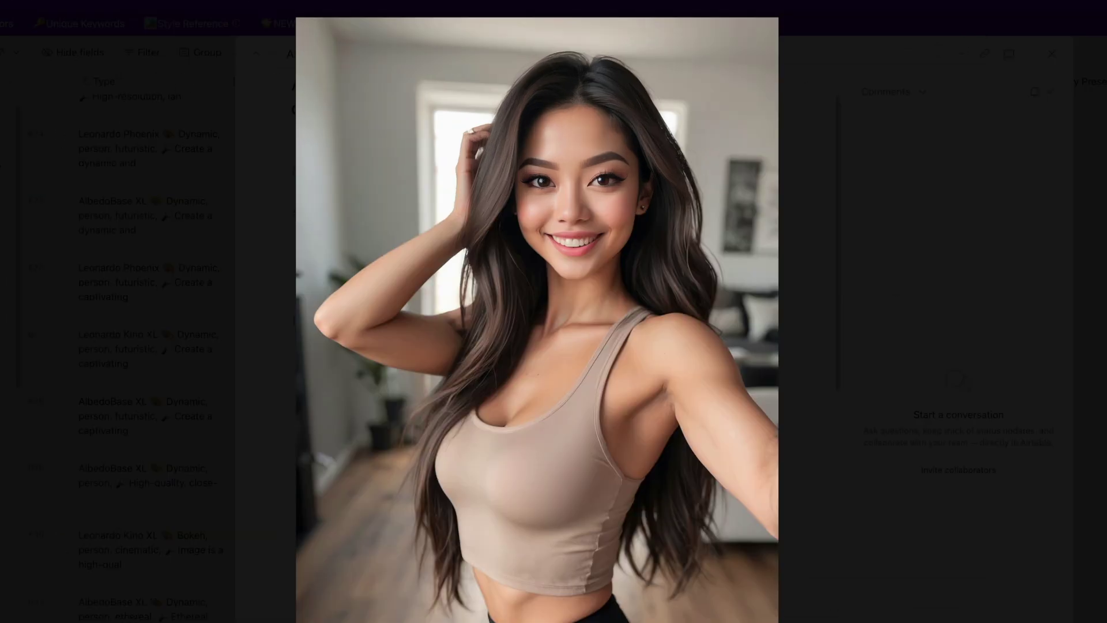
key(Escape)
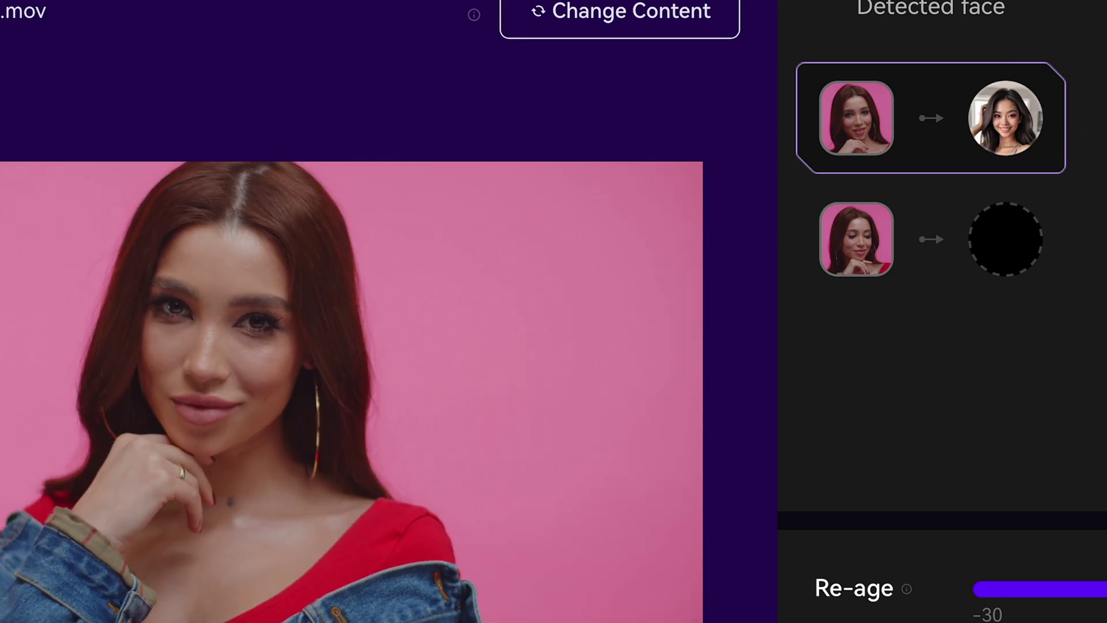
click(1034, 91)
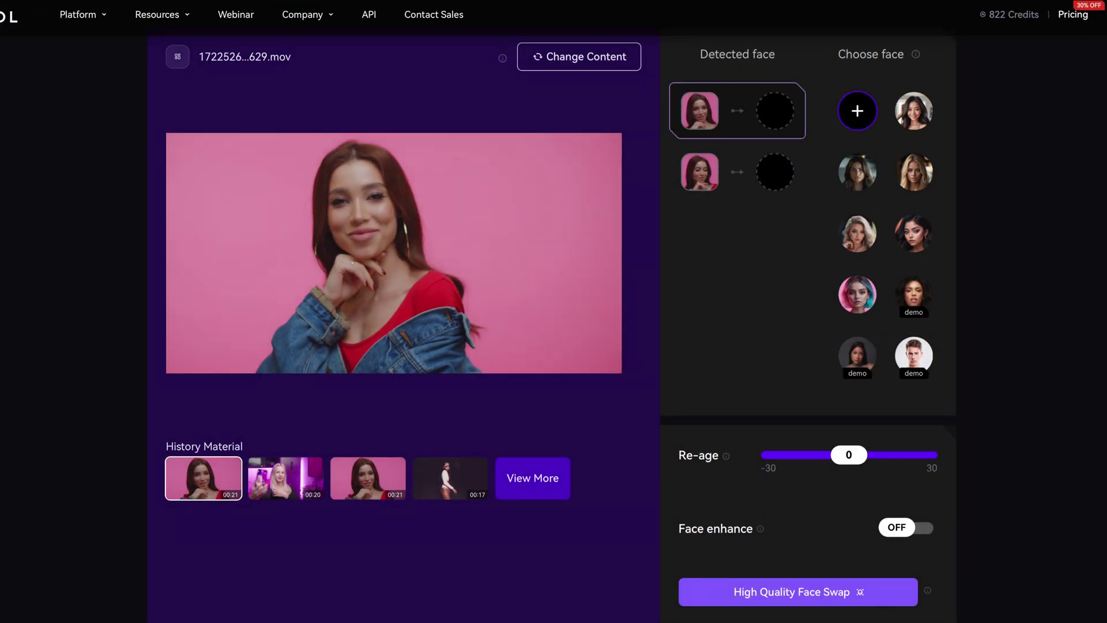
Switch Face enhance on and leave the Re-age slider at 0
click(903, 528)
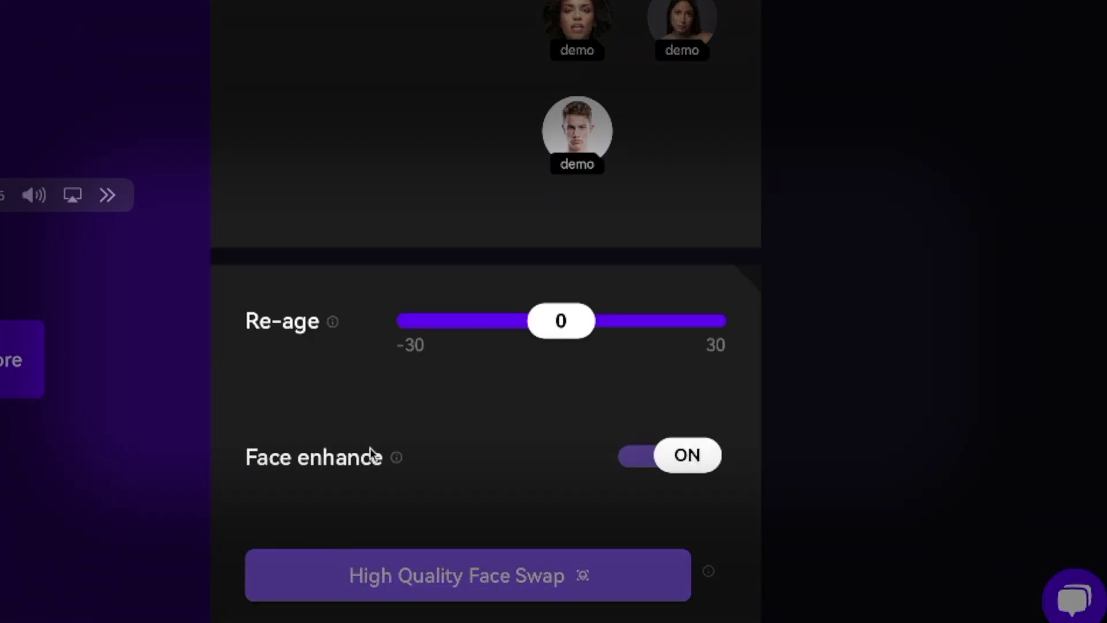
mouse_move(333, 326)
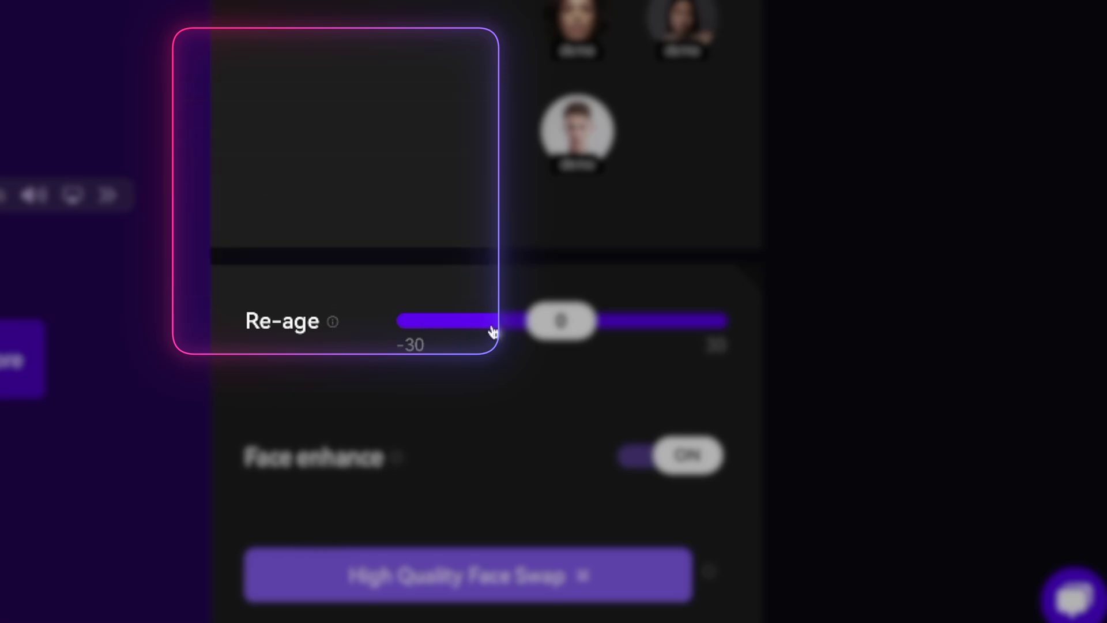
drag(561, 321, 508, 321)
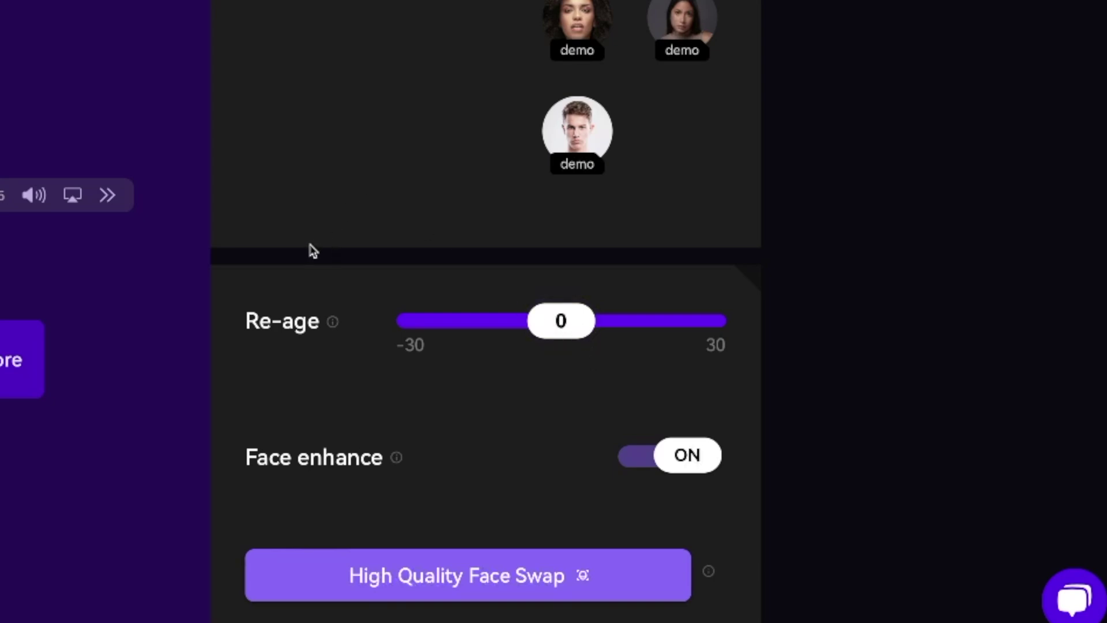
scroll(304, 231, down, 2)
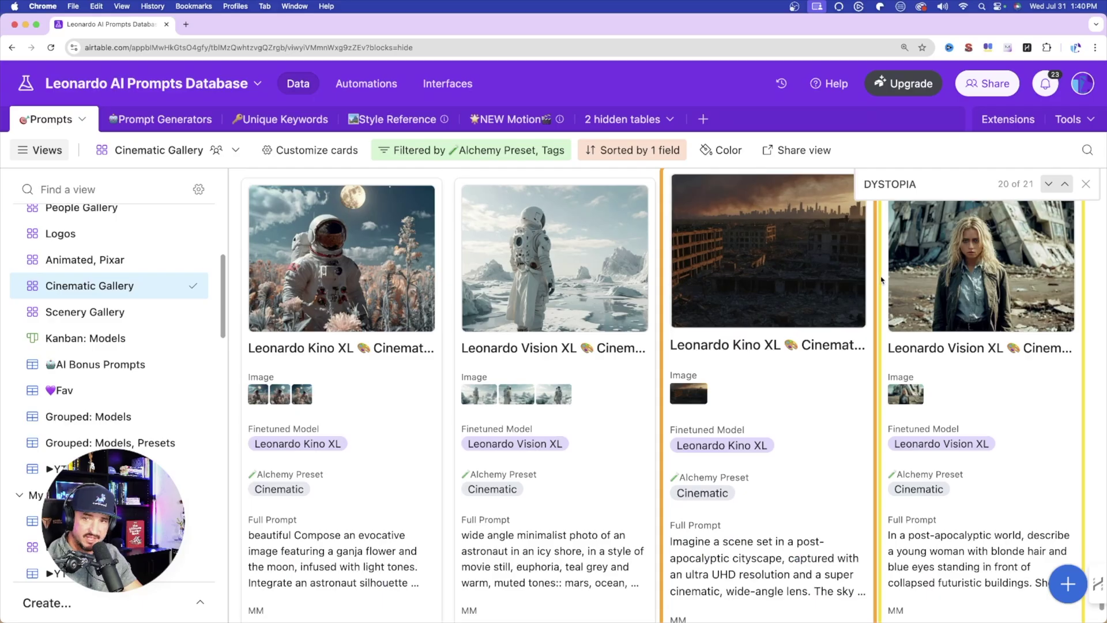
Dismiss the DYSTOPIA search and view the Leonardo Vision XL blonde-woman image full size
click(1085, 184)
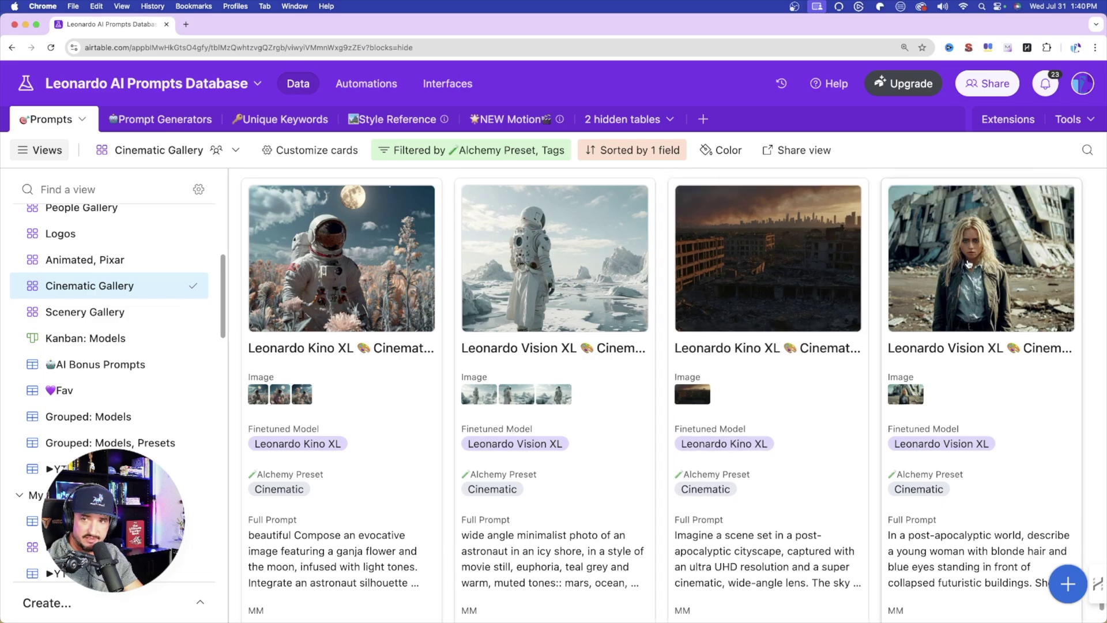
click(994, 266)
scroll(439, 409, down, 2)
click(413, 358)
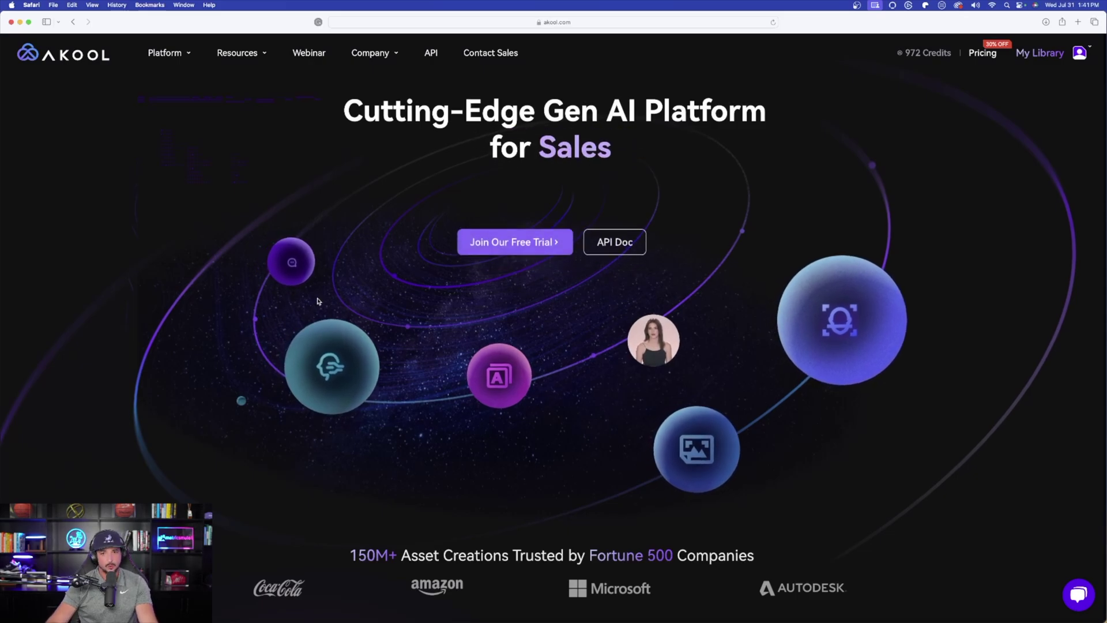
Choose Realistic Avatar from the Platform menu and start a blank 16:9 avatar video
mouse_move(167, 52)
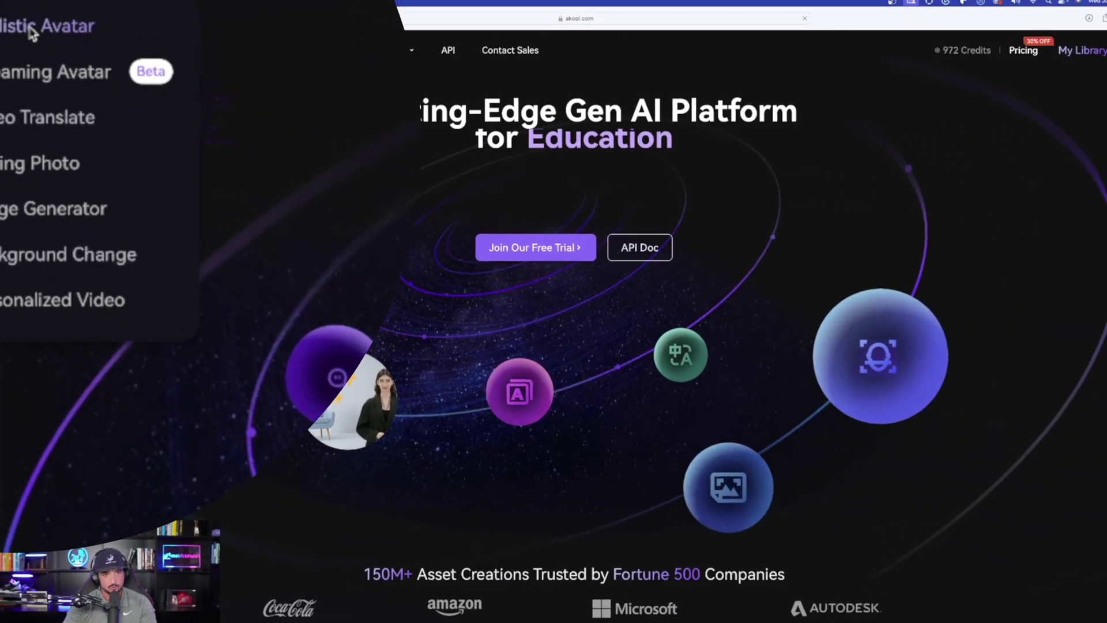
click(31, 34)
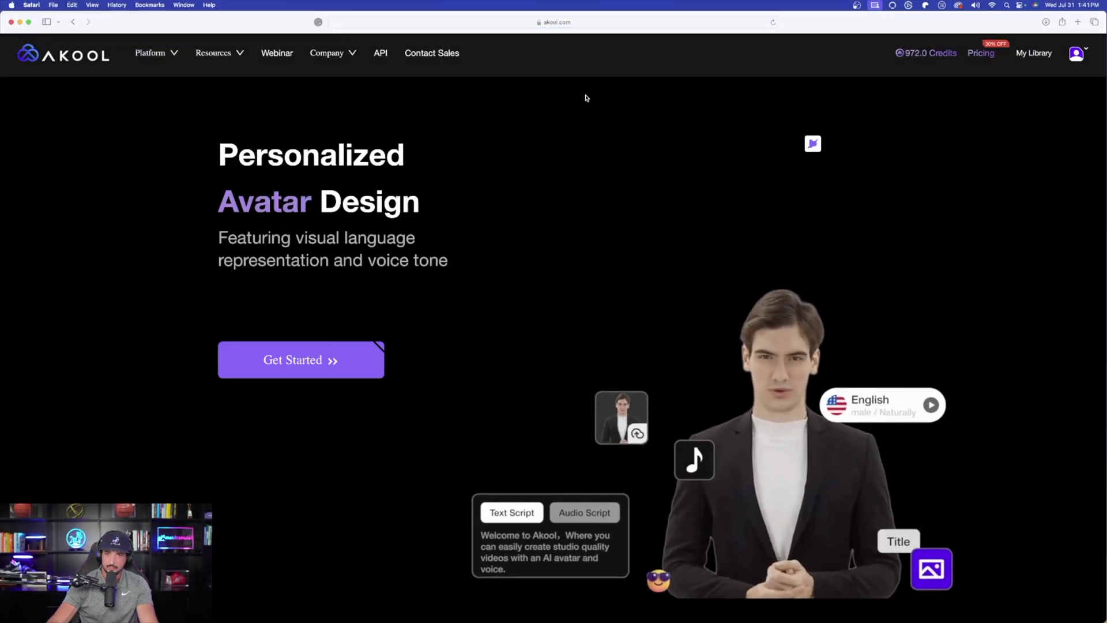
click(321, 361)
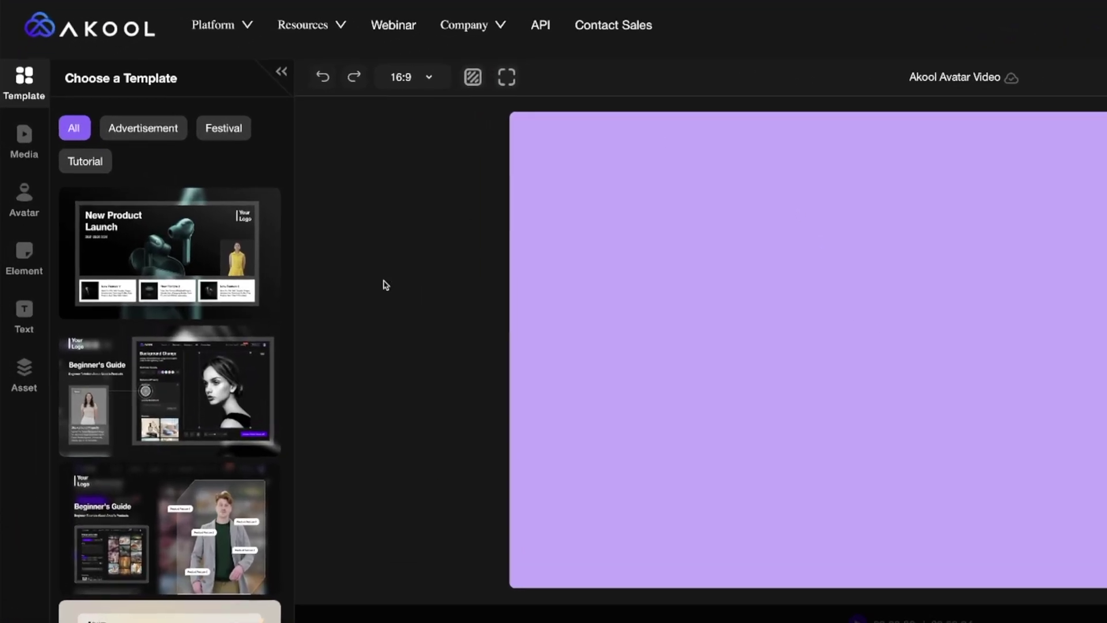
scroll(215, 330, down, 1)
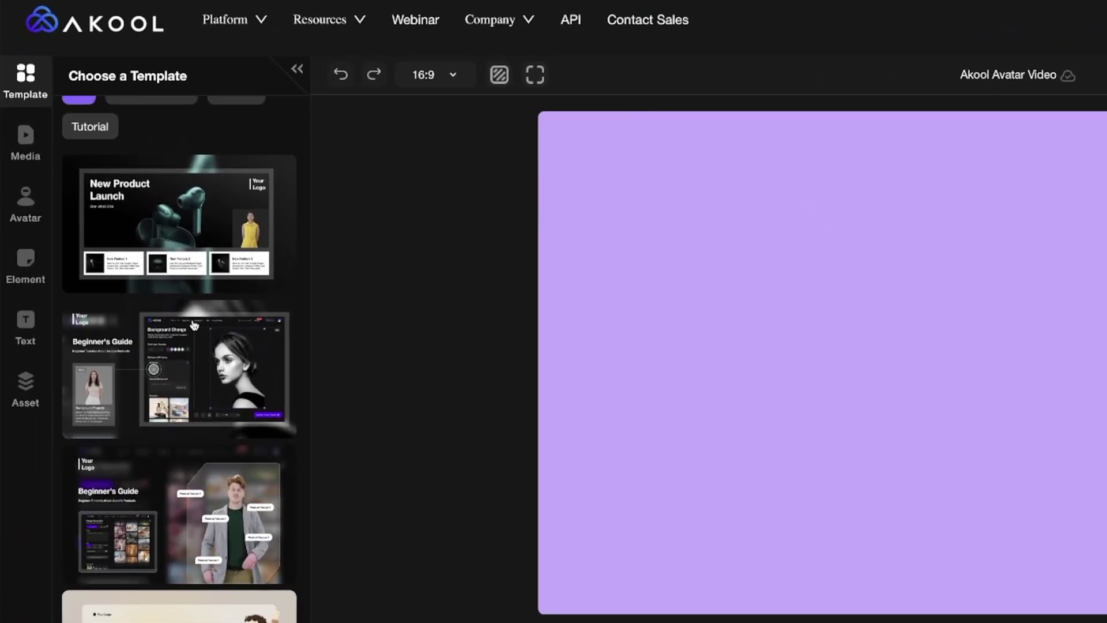
scroll(194, 326, up, 1)
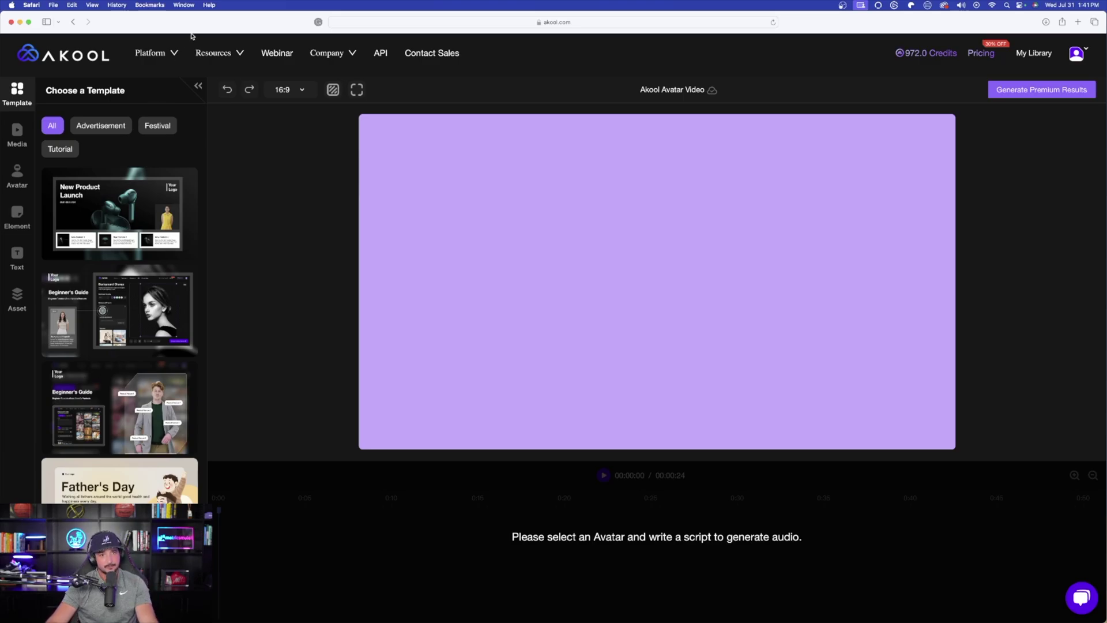
Open the Avatar tab to browse the stock and custom portrait avatars
click(7, 185)
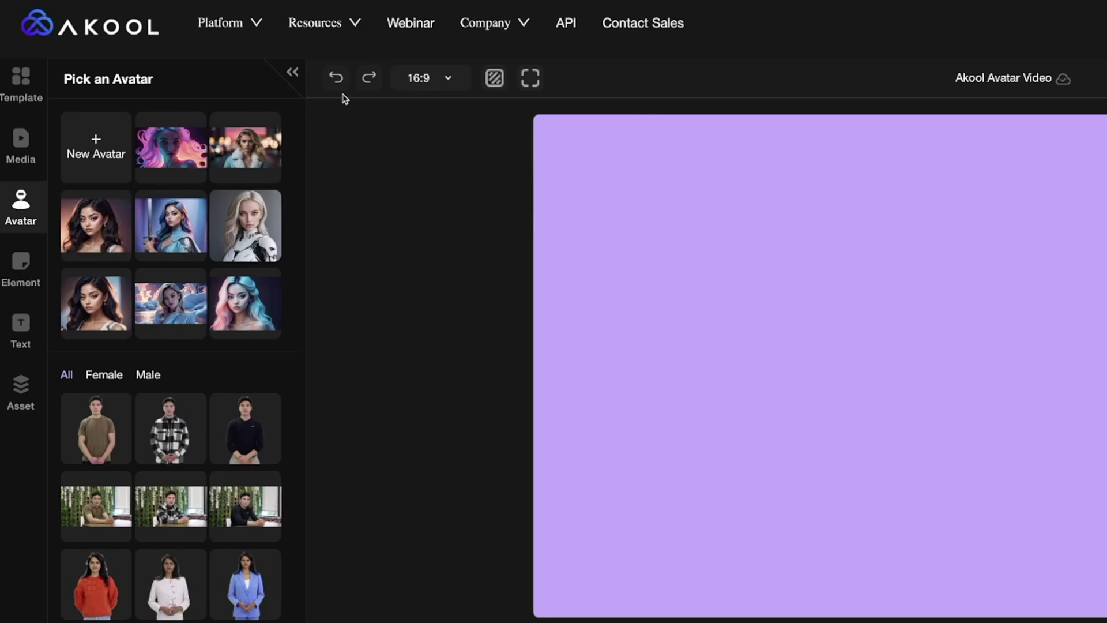
scroll(139, 444, down, 15)
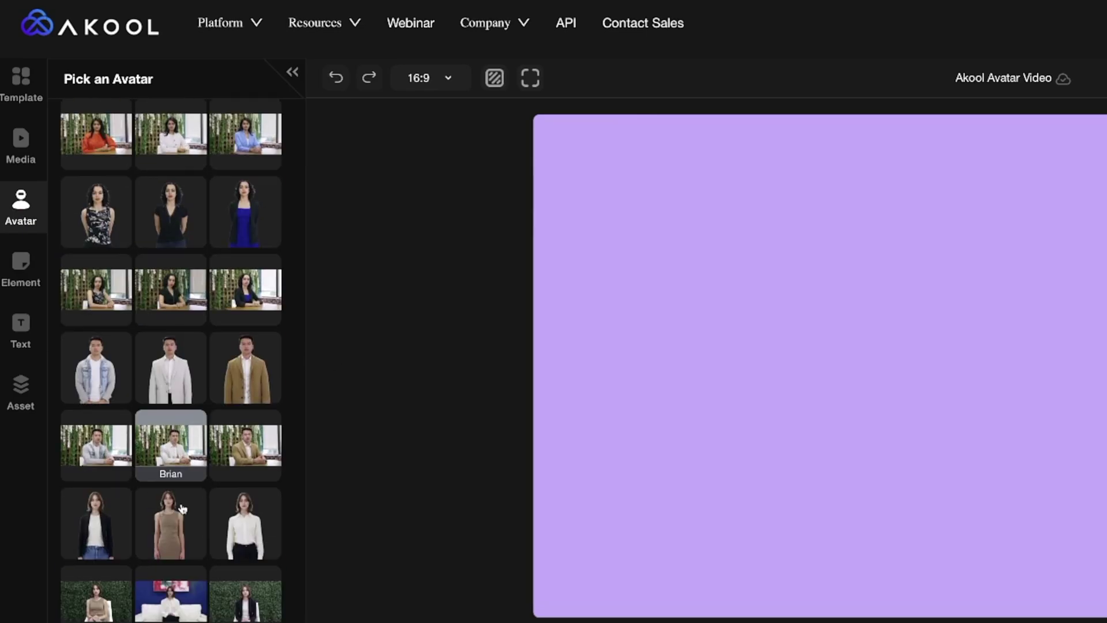
scroll(151, 336, down, 3)
scroll(173, 323, up, 20)
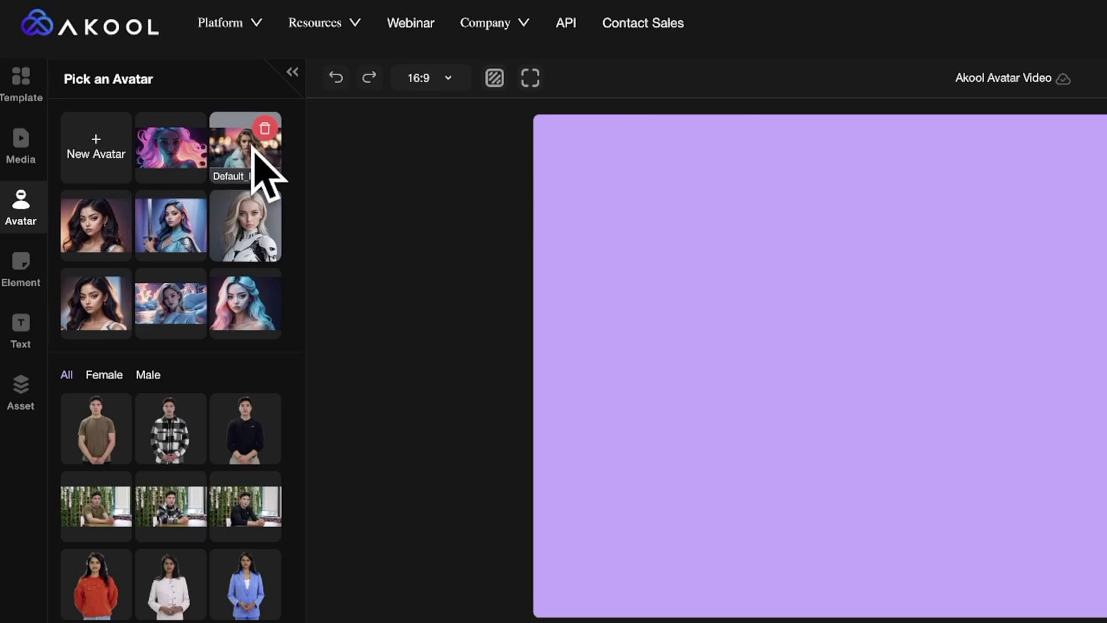
Start a New Avatar upload, then cancel the file picker and close the Material Requirement notice
click(98, 141)
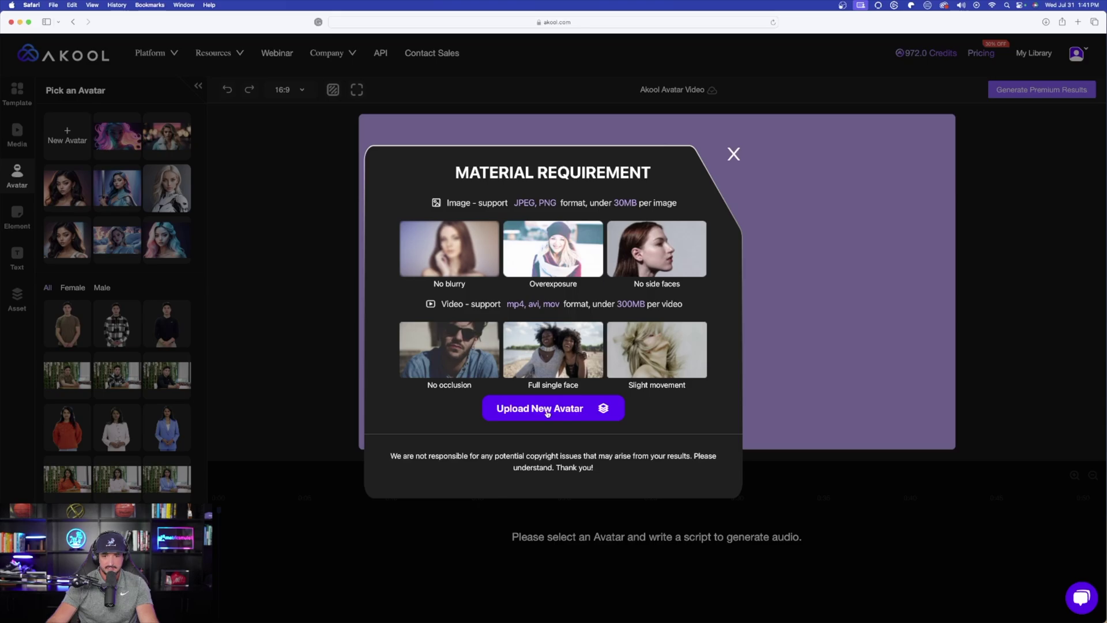
click(547, 410)
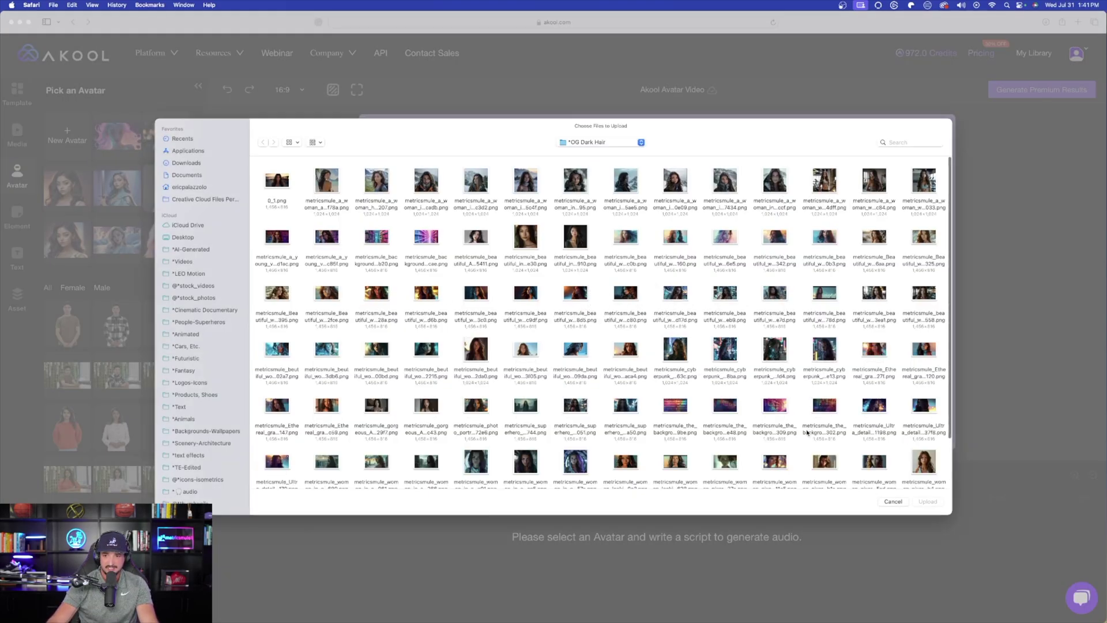
click(894, 502)
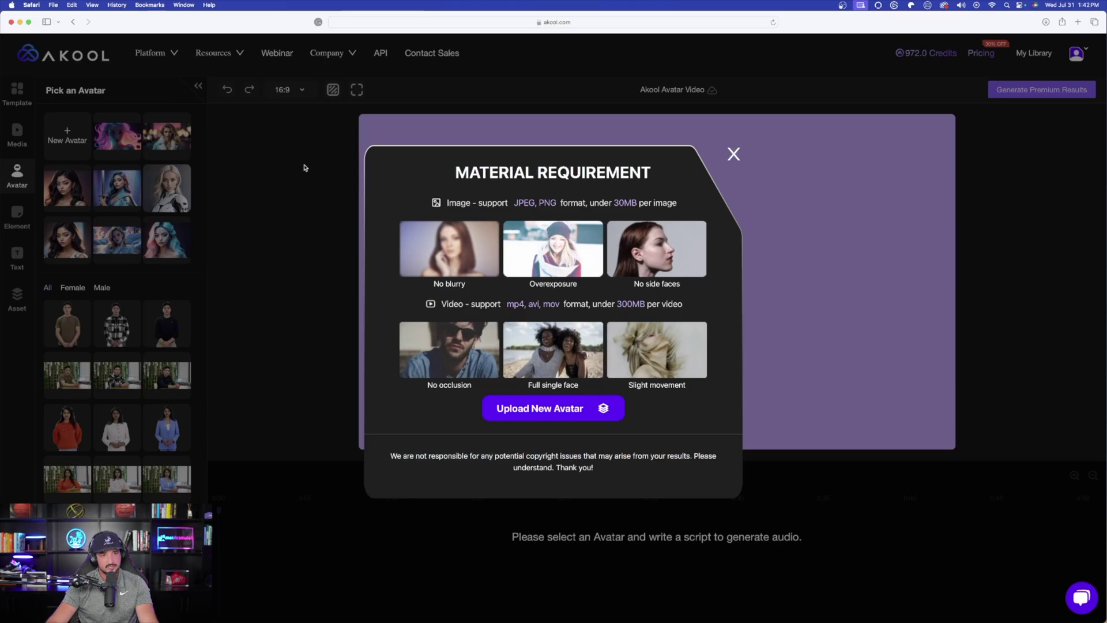
click(734, 154)
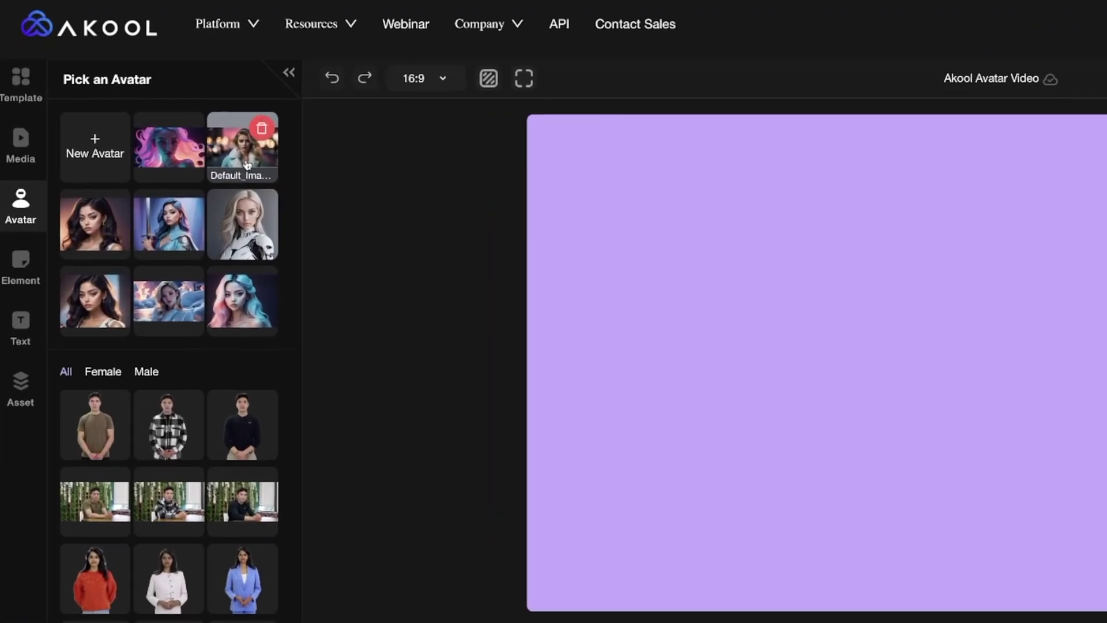
Place the blonde portrait avatar and stretch it to fill the 16:9 canvas
click(167, 137)
drag(849, 350, 717, 273)
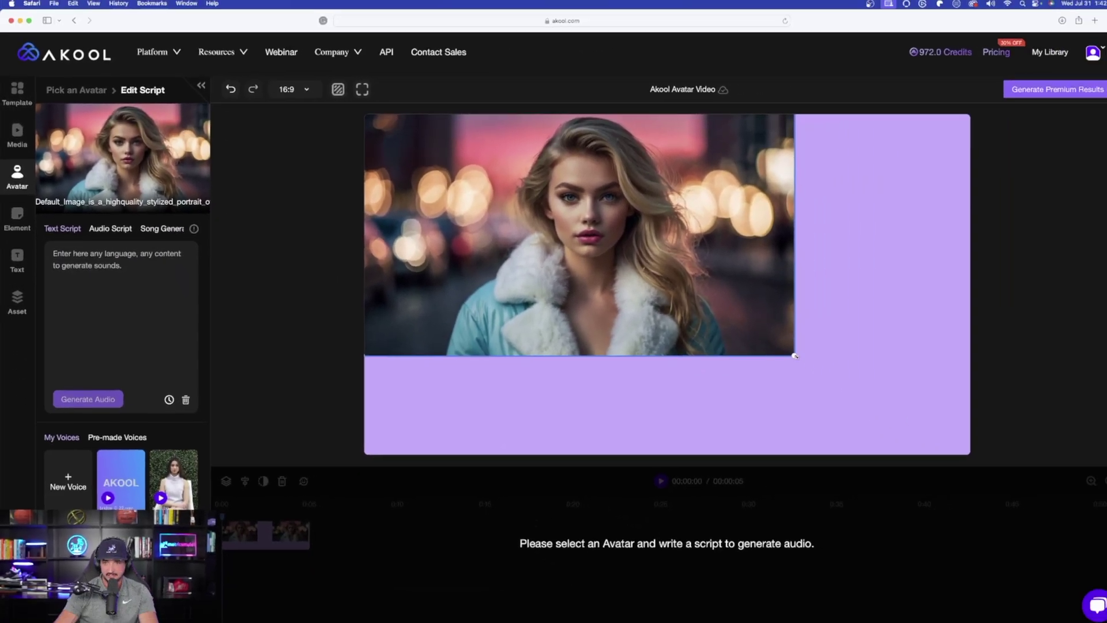
drag(1106, 473, 1106, 572)
drag(953, 419, 987, 425)
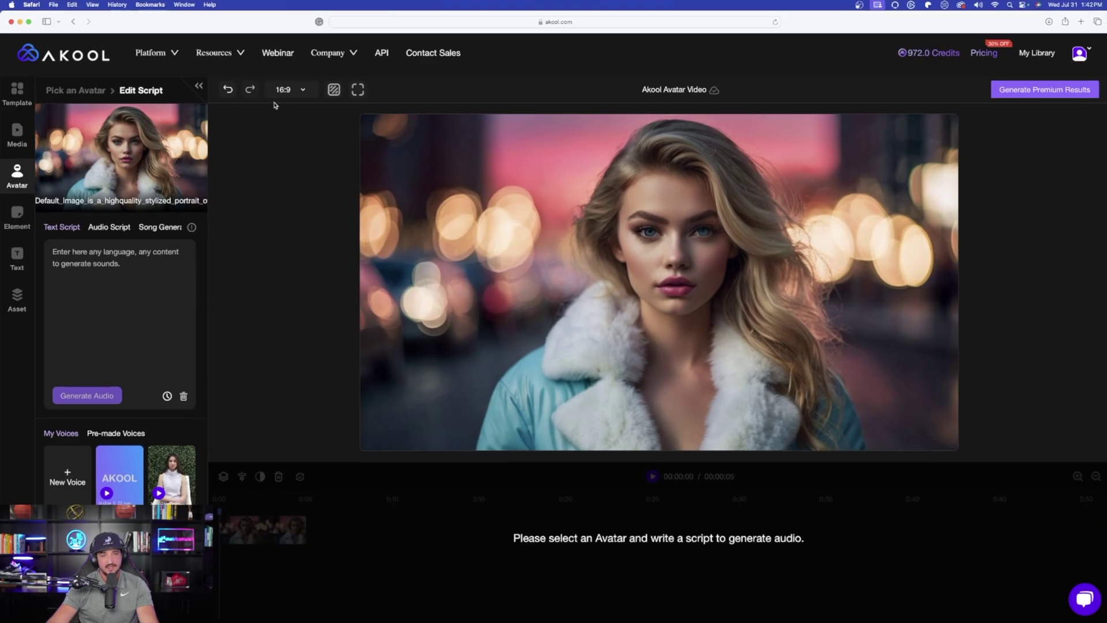
click(285, 90)
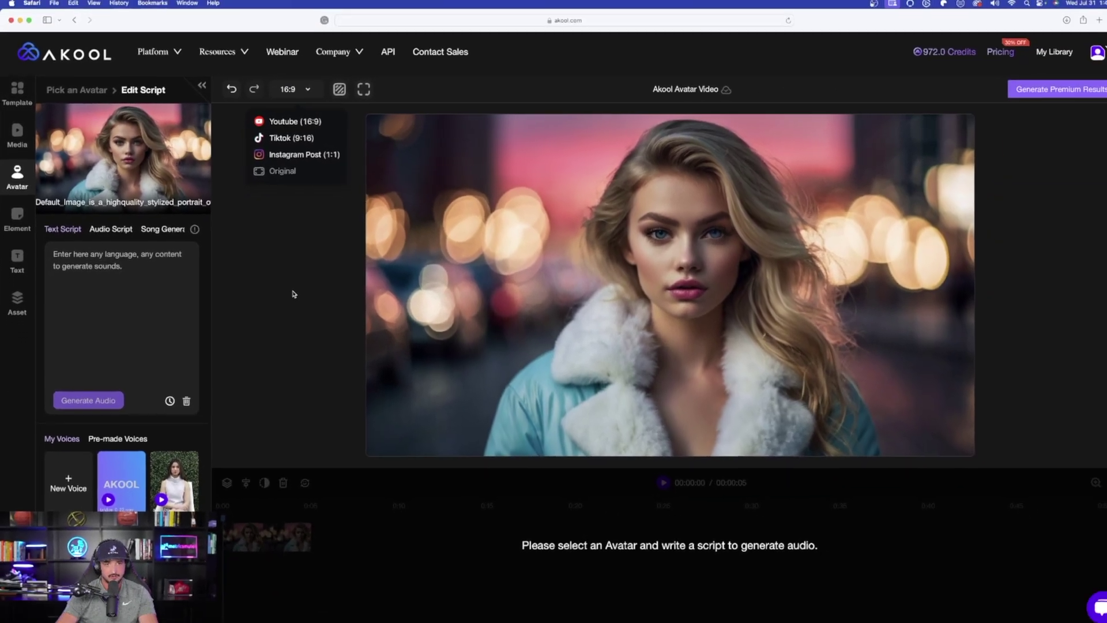
click(1056, 302)
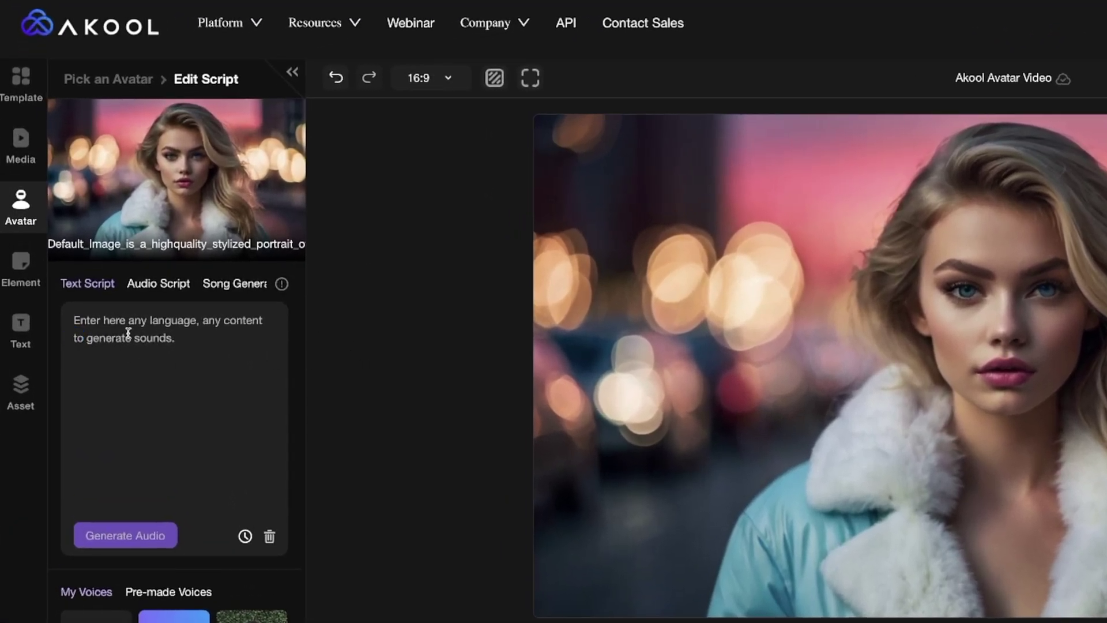
Type 'Please check the links' into the avatar's Text Script
click(147, 321)
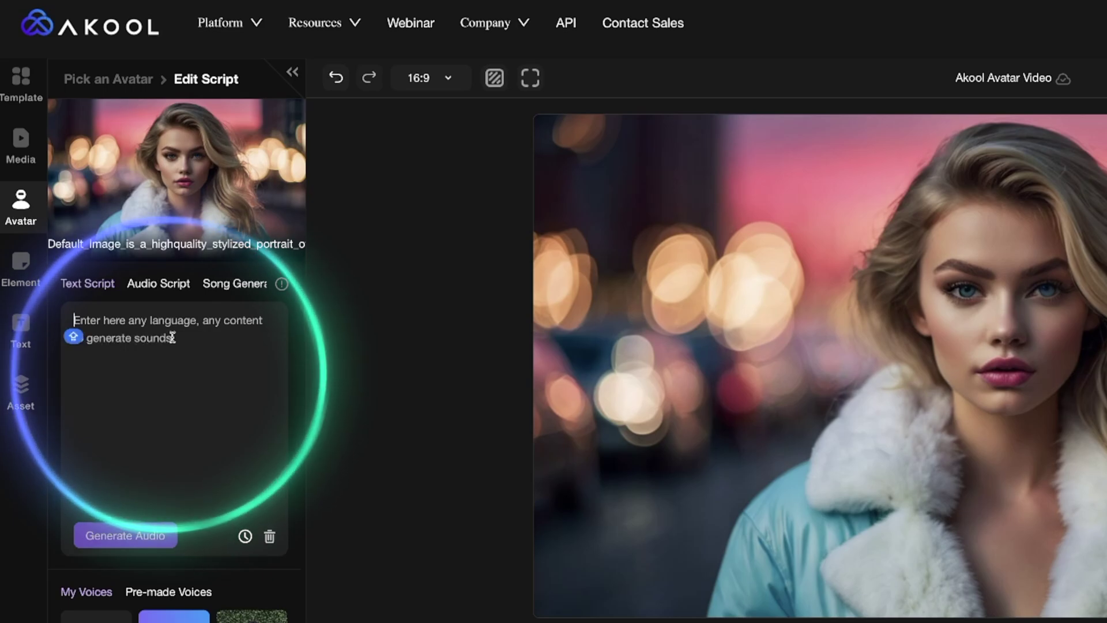
text(Please check the links in the)
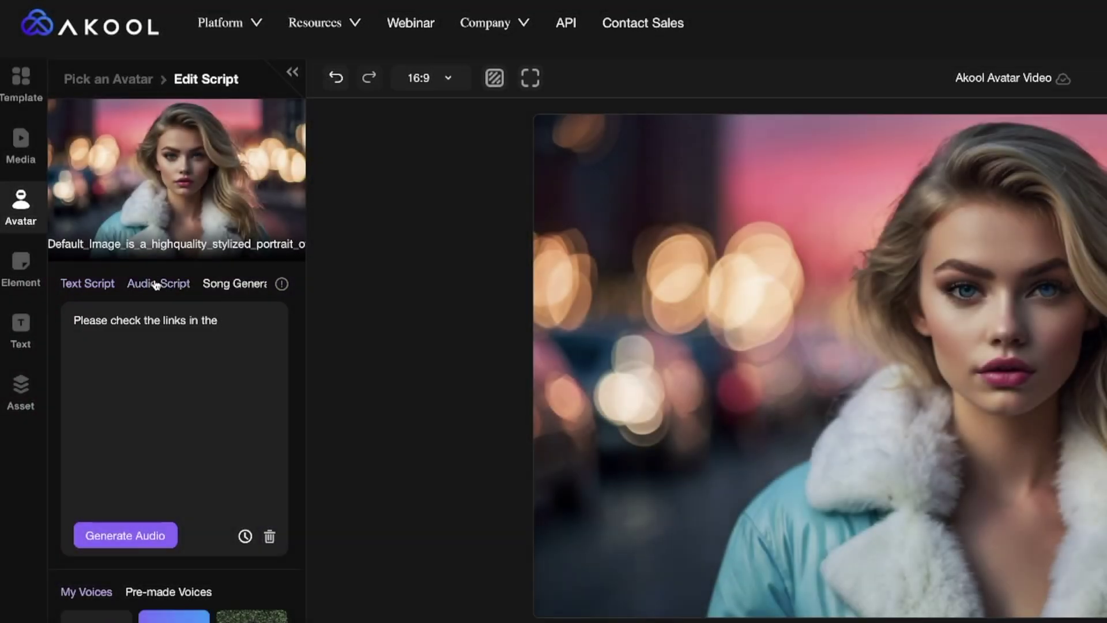
scroll(145, 403, down, 3)
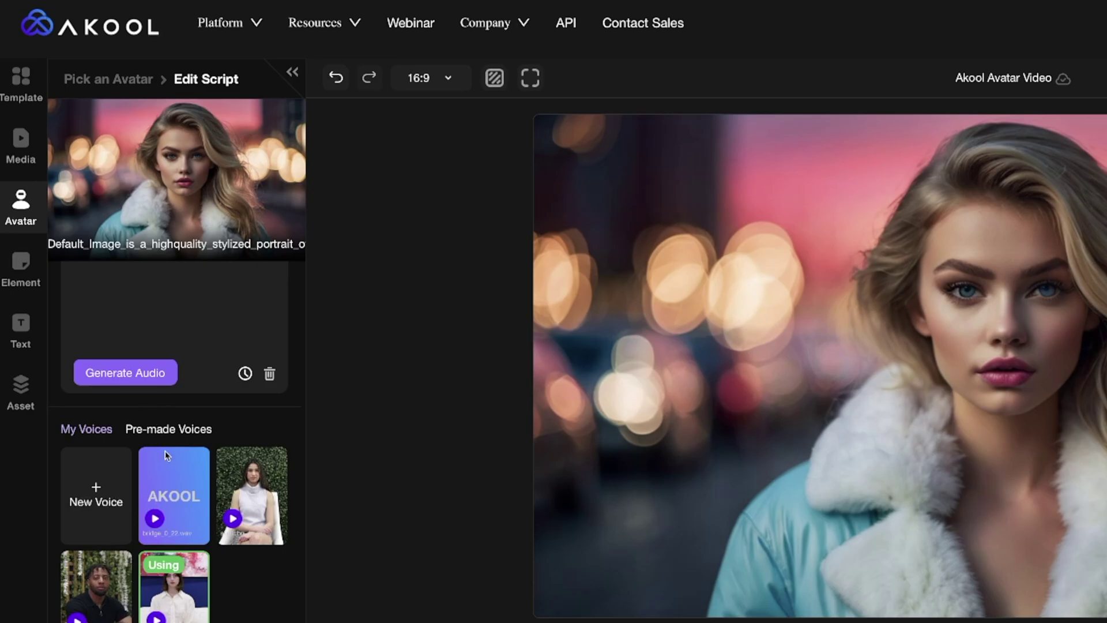
scroll(184, 483, down, 3)
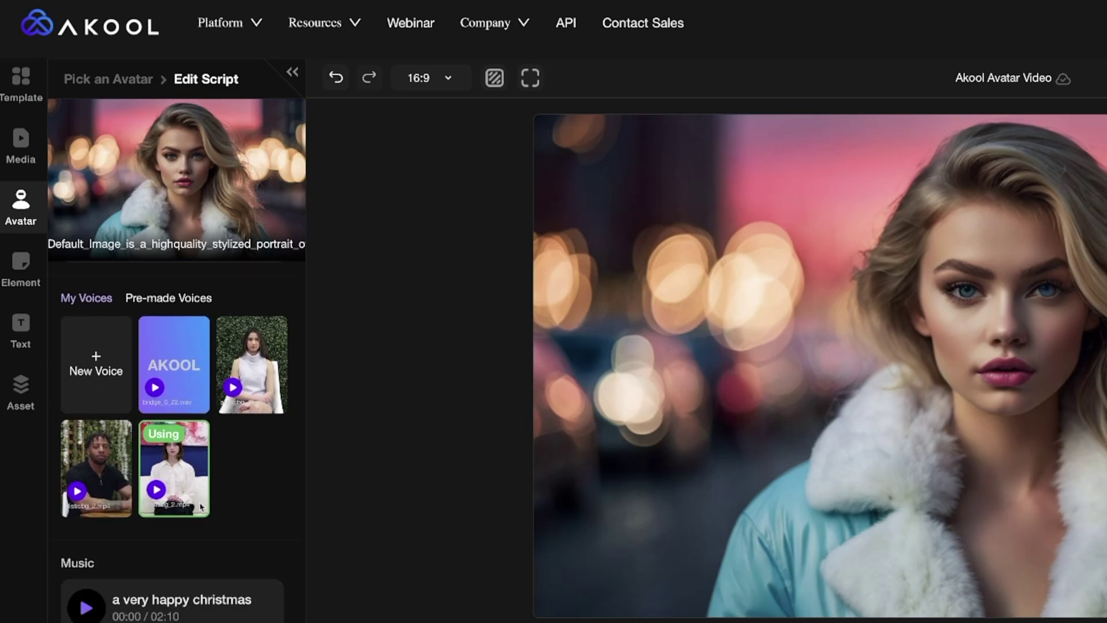
scroll(219, 426, down, 2)
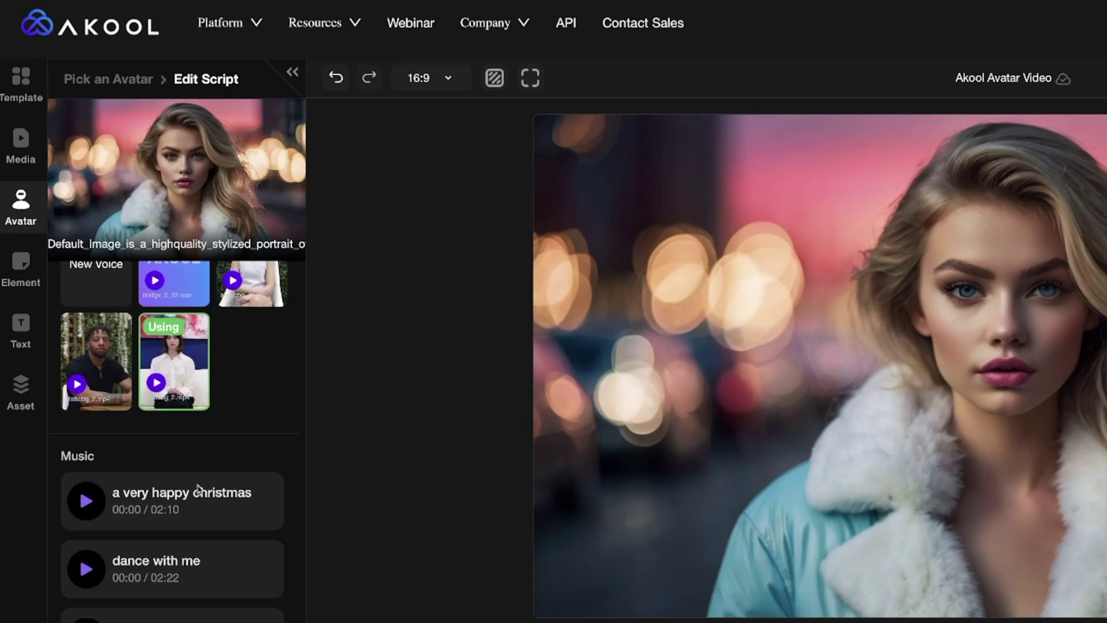
scroll(144, 496, up, 6)
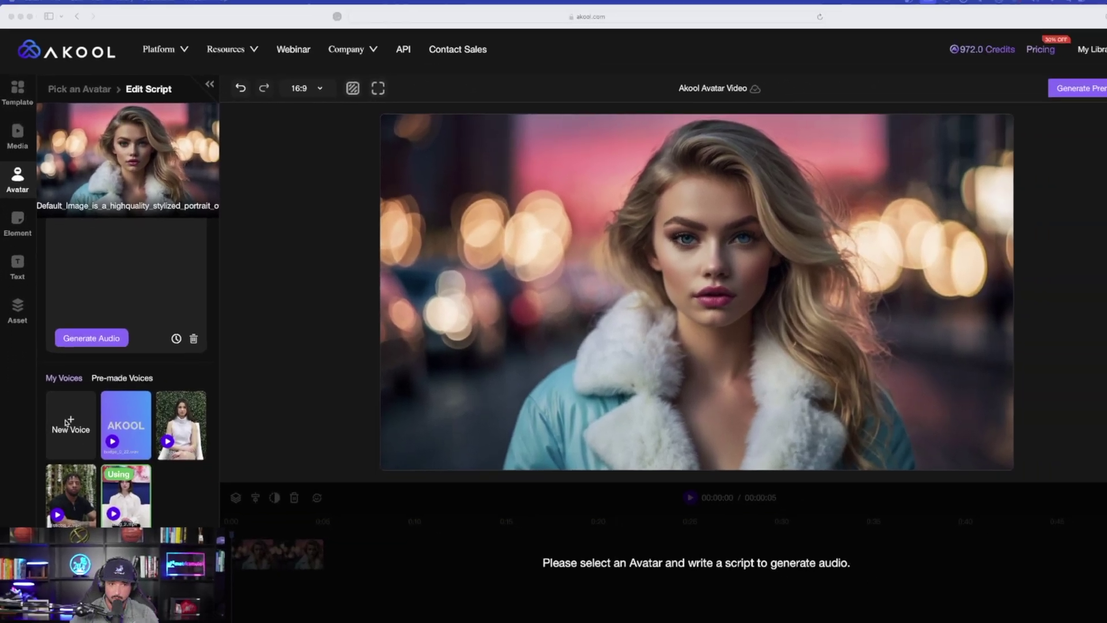
scroll(165, 304, up, 3)
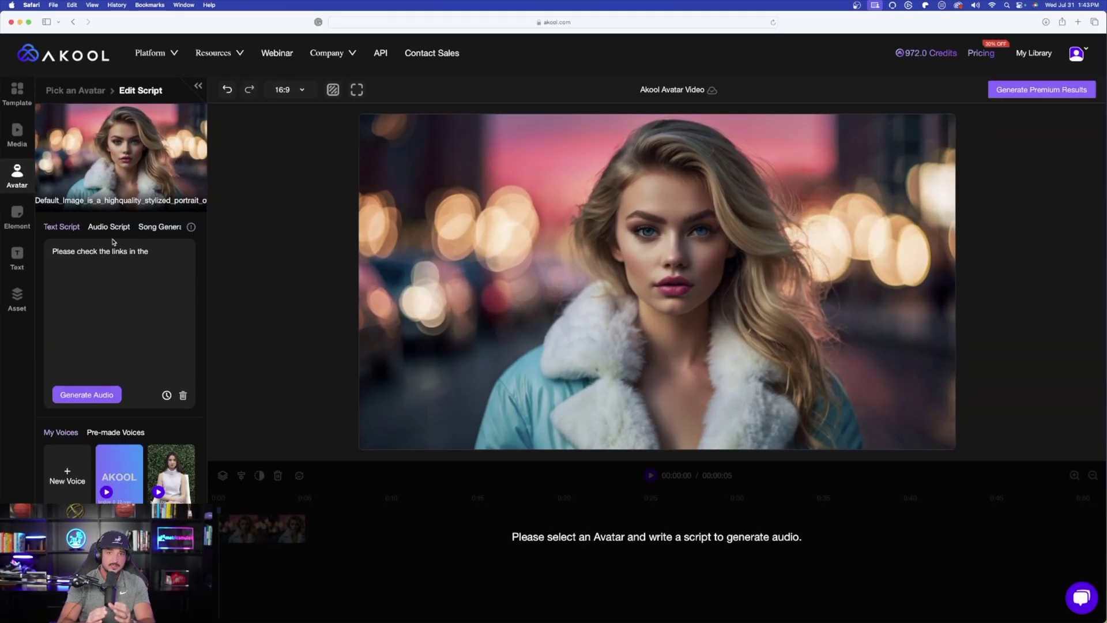